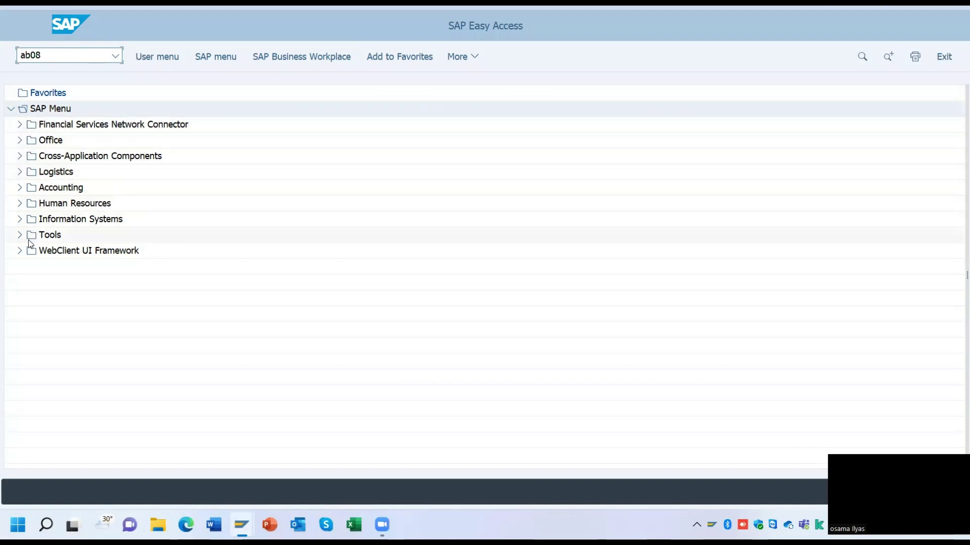
Expand the Accounting node of the SAP menu tree.
left_click(20, 188)
Drill through Financial Accounting, Fixed Assets and Posting to reveal AB08 - Other Asset Document.
left_click(28, 204)
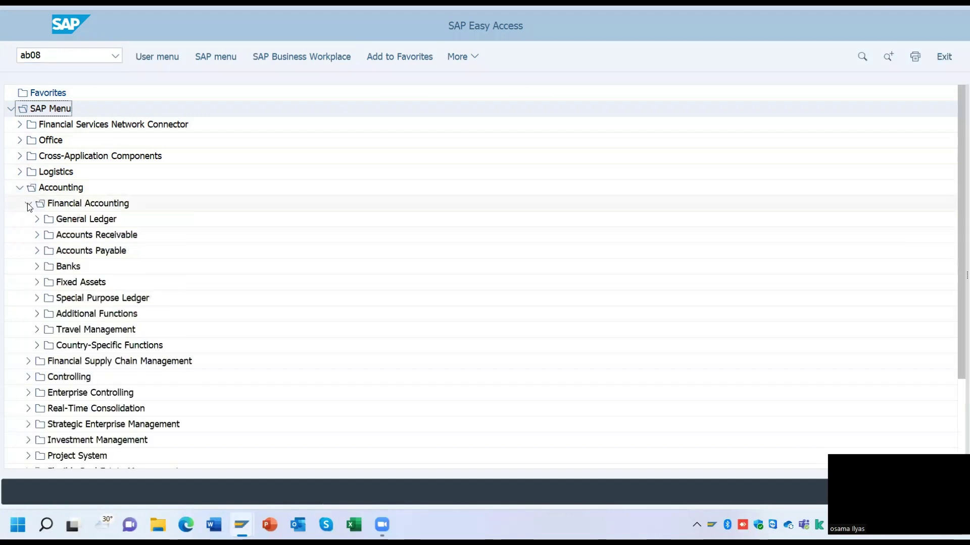
left_click(37, 283)
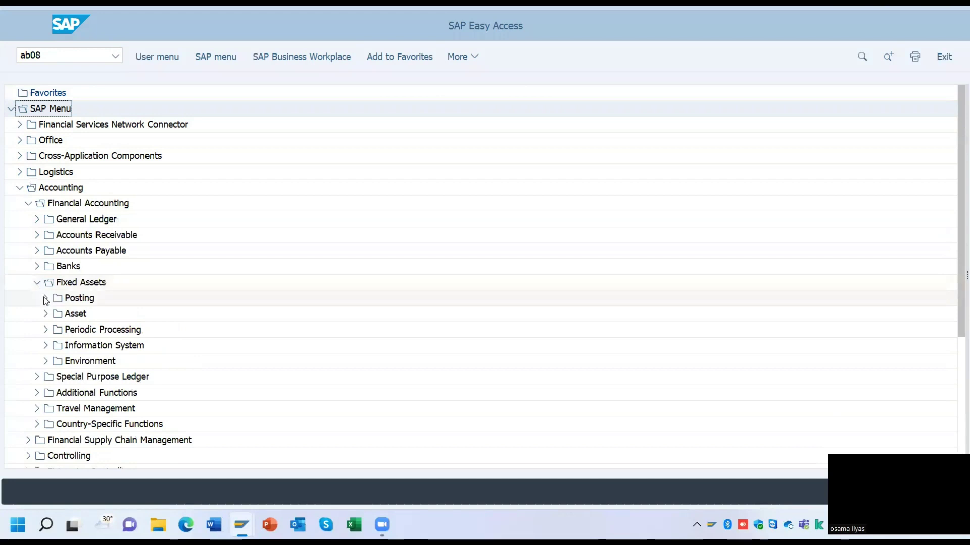
left_click(45, 298)
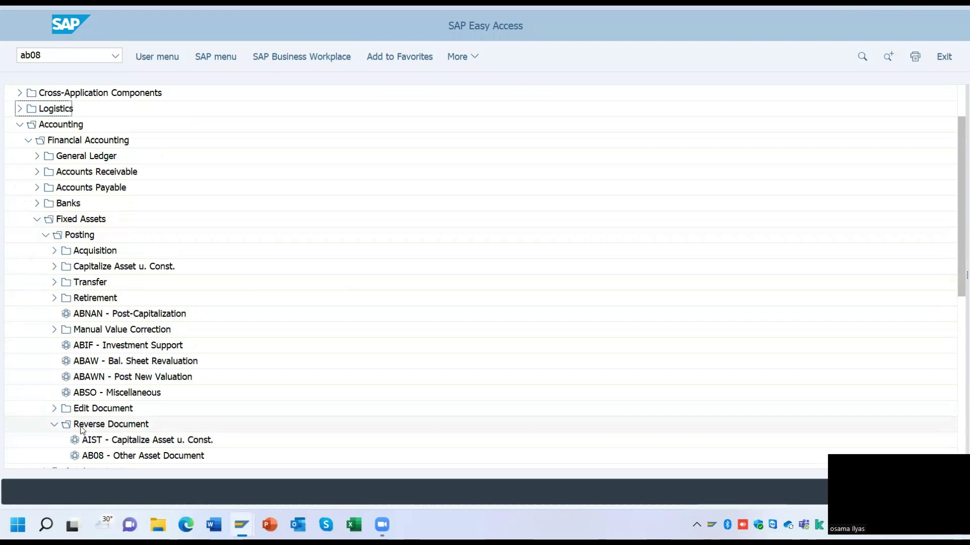
scroll(97, 427, "down", 2)
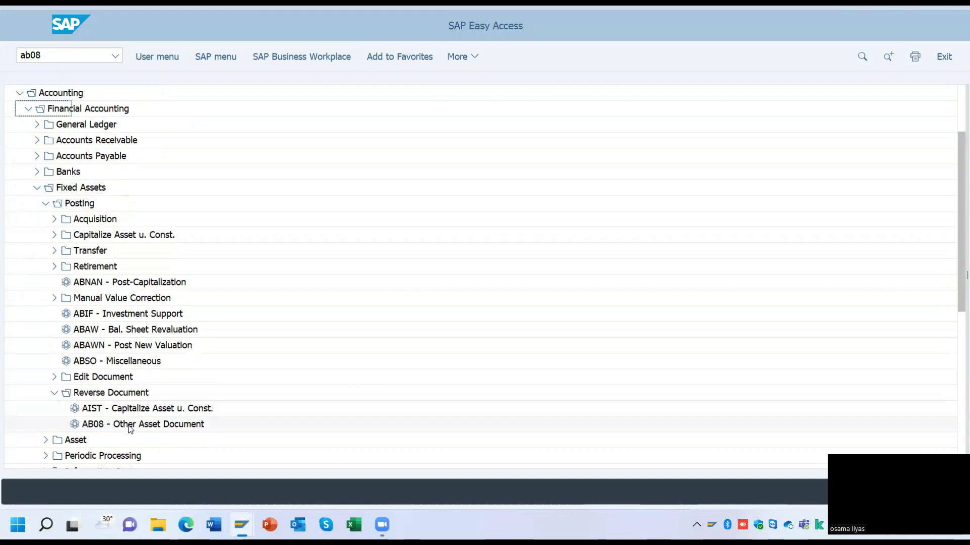
Run AB08 for company code 3001, asset 280000001, fiscal year 2022 to list its documents.
double_click(142, 424)
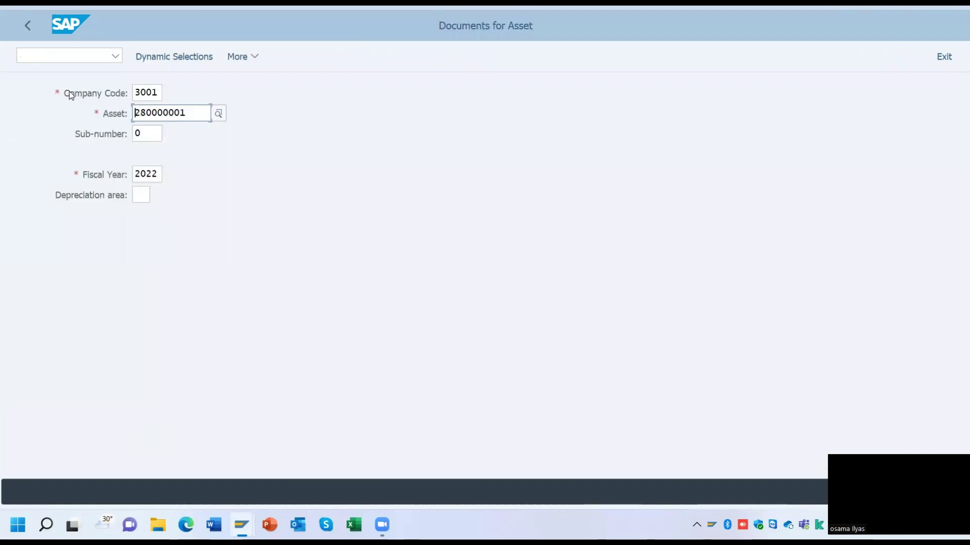
left_click_drag(136, 93, 186, 116)
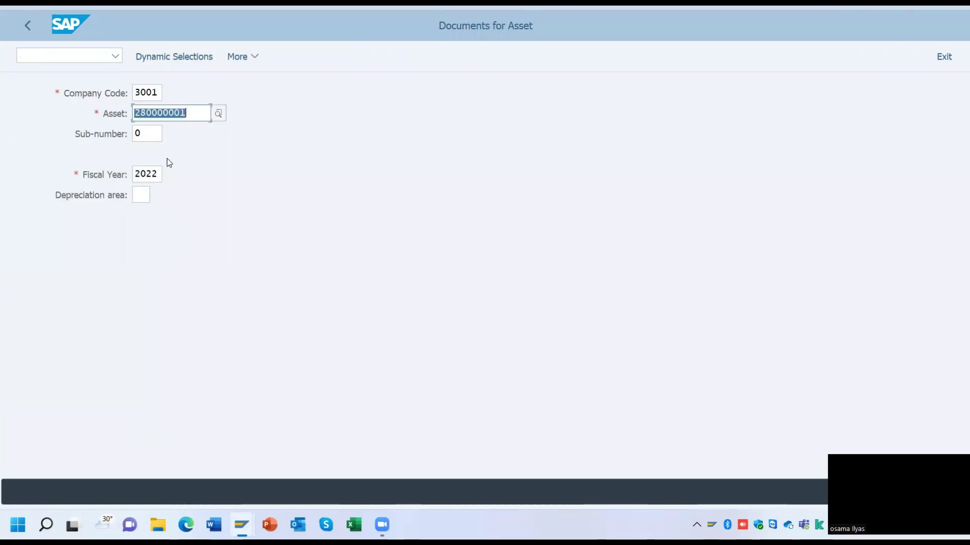
left_click_drag(157, 174, 152, 174)
left_click(139, 100)
left_click_drag(135, 93, 185, 115)
left_click(139, 114)
left_click_drag(131, 174, 163, 175)
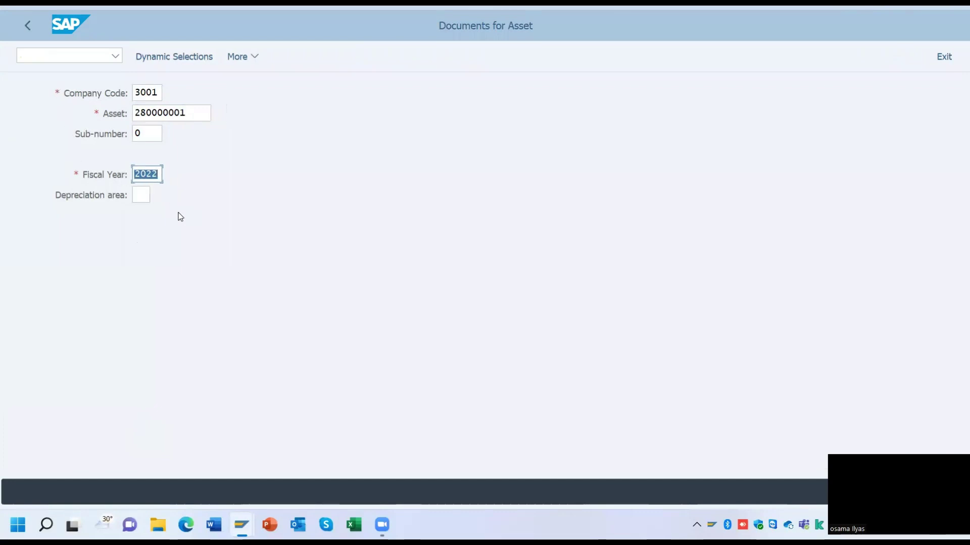
key("F8")
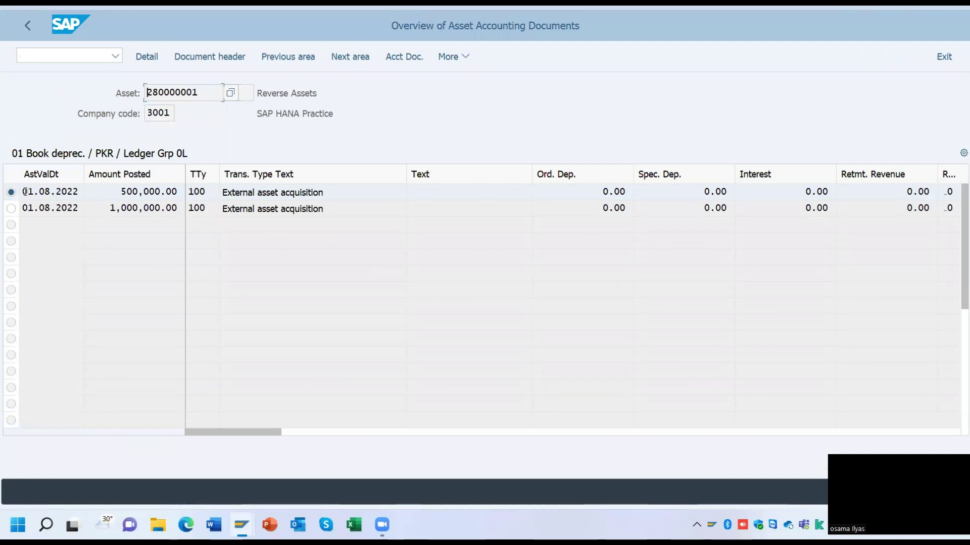
mouse_move(25, 192)
left_mouse_down()
mouse_move(80, 192)
mouse_move(20, 192)
left_mouse_up()
left_click(75, 193)
left_click_drag(76, 208, 20, 213)
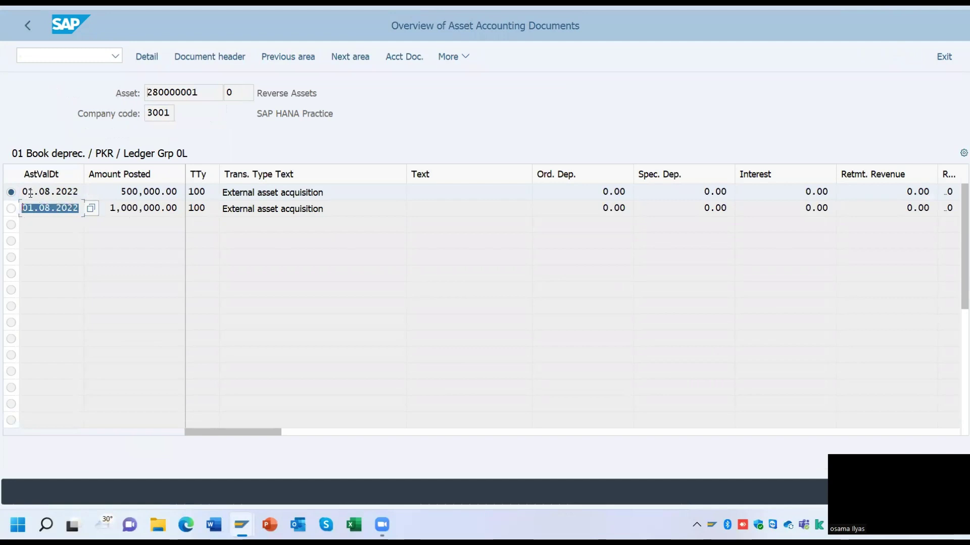
left_click_drag(120, 193, 198, 191)
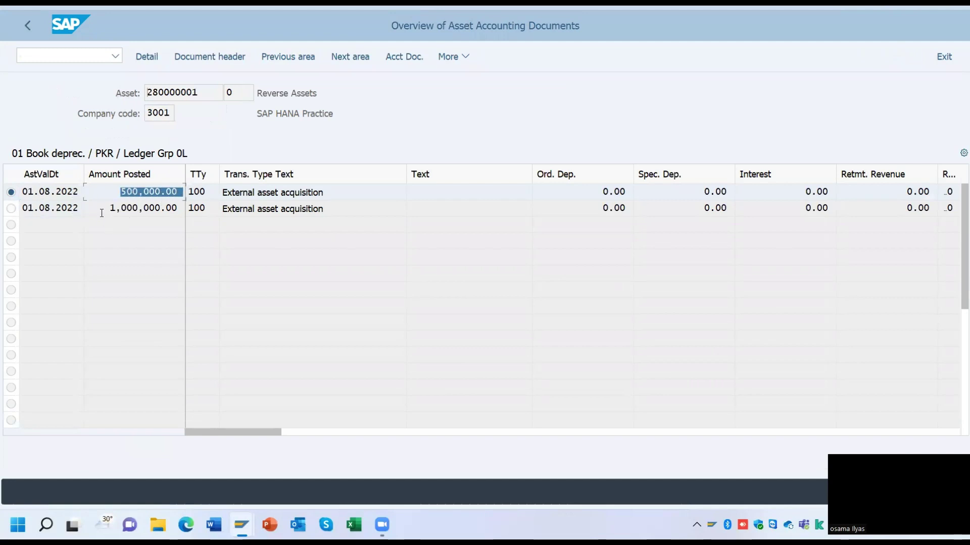
left_click_drag(103, 210, 174, 210)
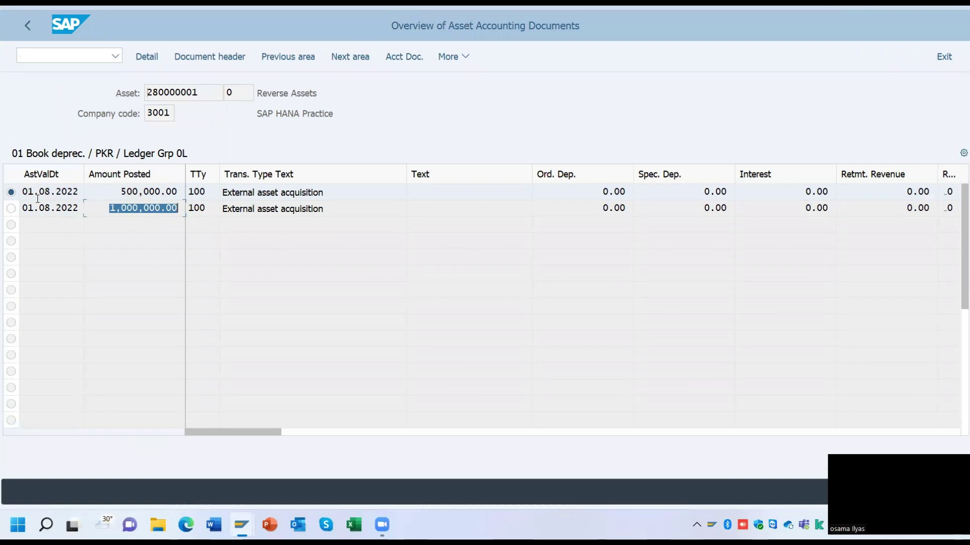
left_click_drag(33, 192, 80, 210)
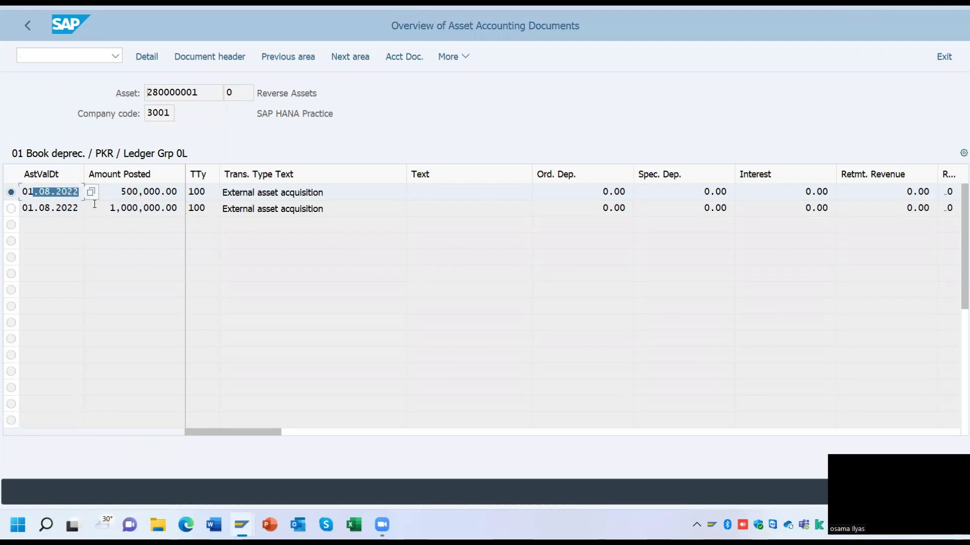
double_click(152, 192)
left_click(163, 209)
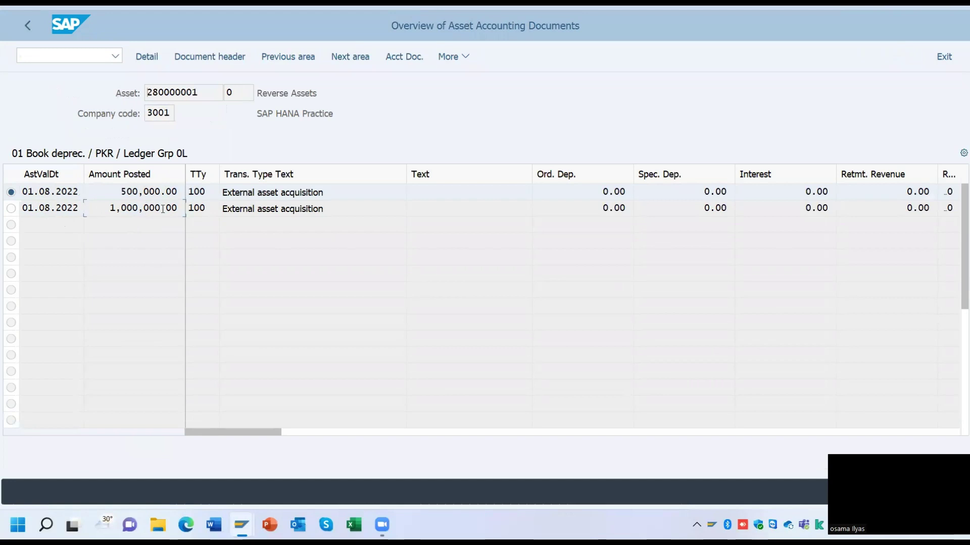
double_click(163, 209)
left_click(195, 215)
Open Asset Explorer with AW01N and enlarge its Transactions panel.
key("shift+F3")
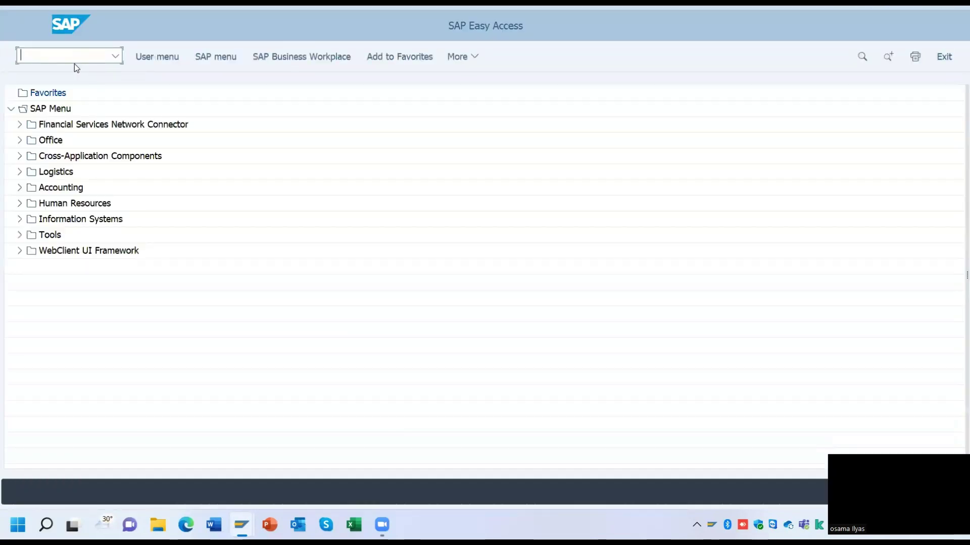
type("aw01n")
key("Return")
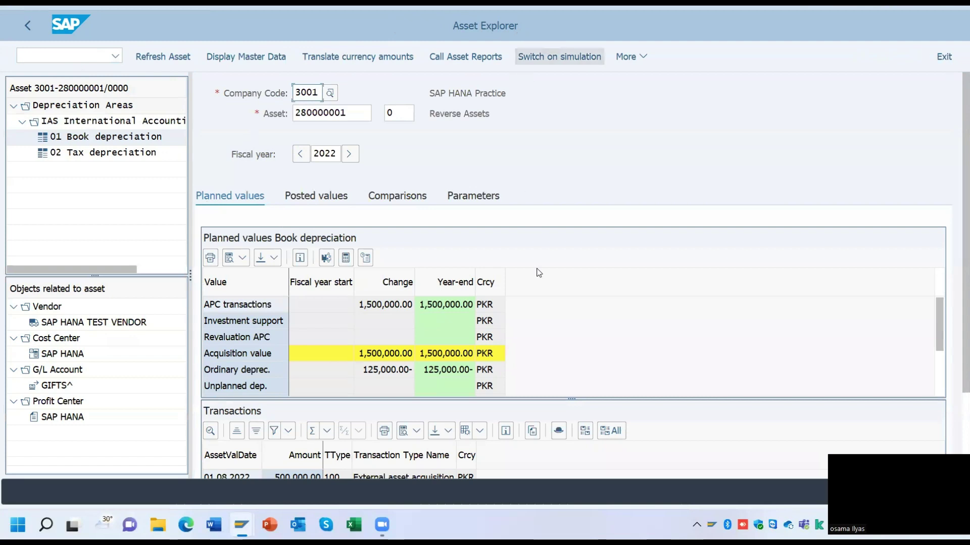
left_click_drag(538, 399, 536, 329)
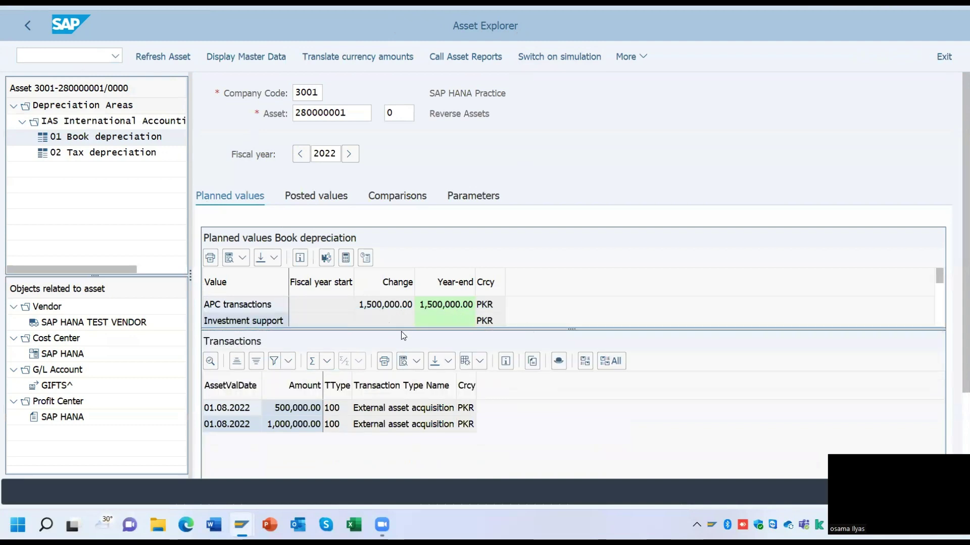
mouse_move(405, 328)
left_mouse_down()
mouse_move(405, 345)
mouse_move(407, 305)
mouse_move(407, 318)
left_mouse_up()
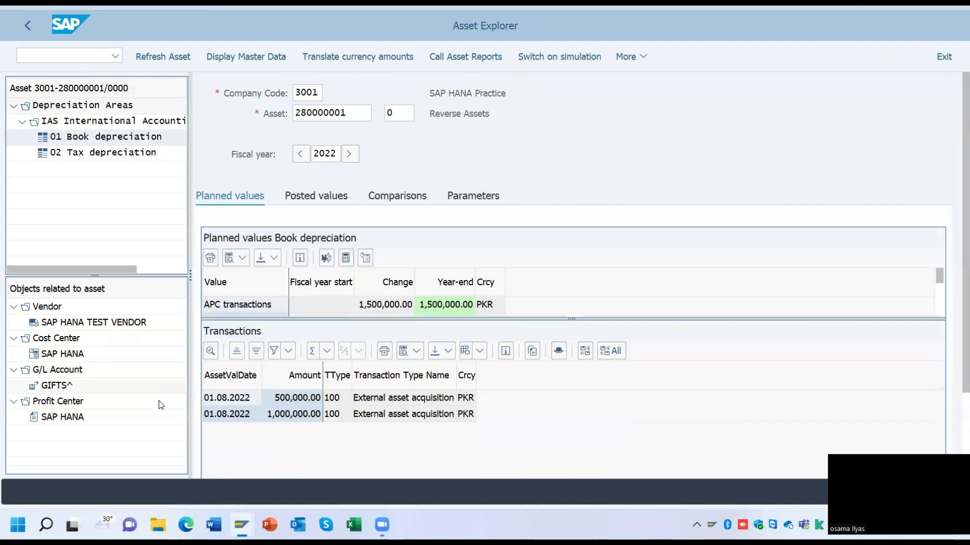
Select the 500,000 and 1,000,000 acquisitions and open their accounting documents overview.
left_click(222, 401)
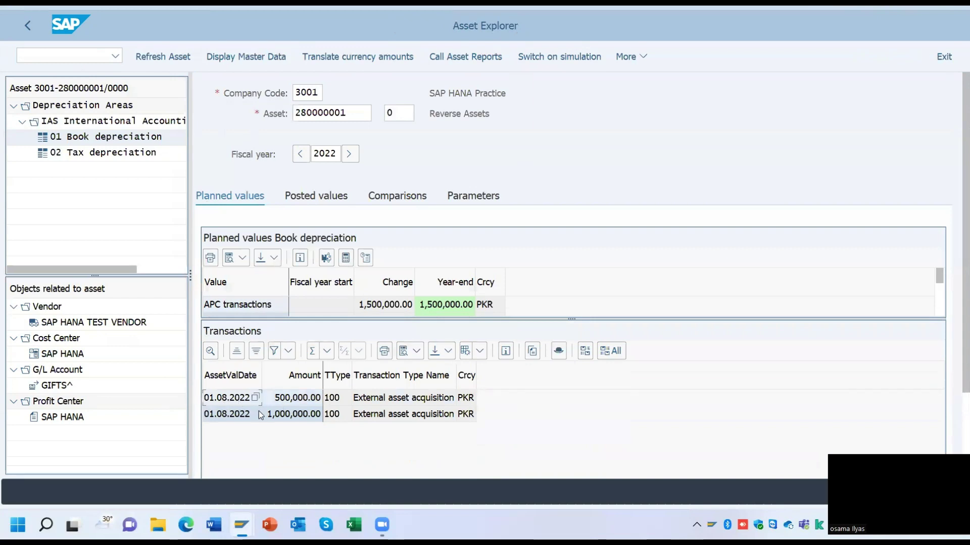
left_click(230, 420)
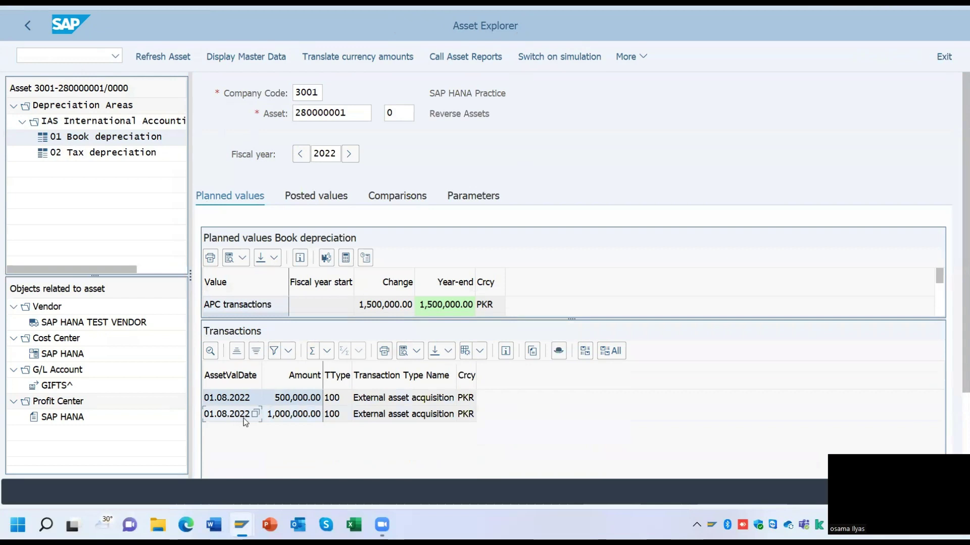
left_click(247, 403)
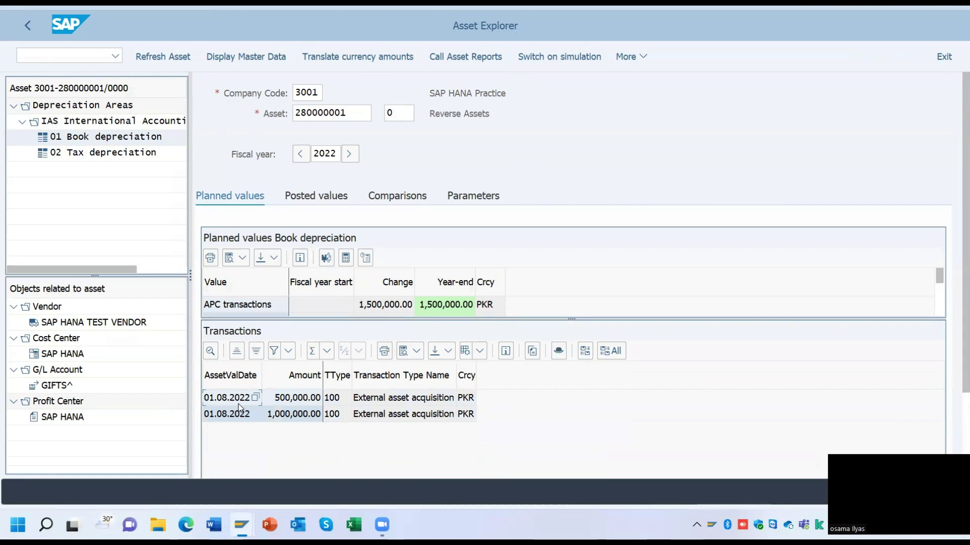
double_click(239, 406)
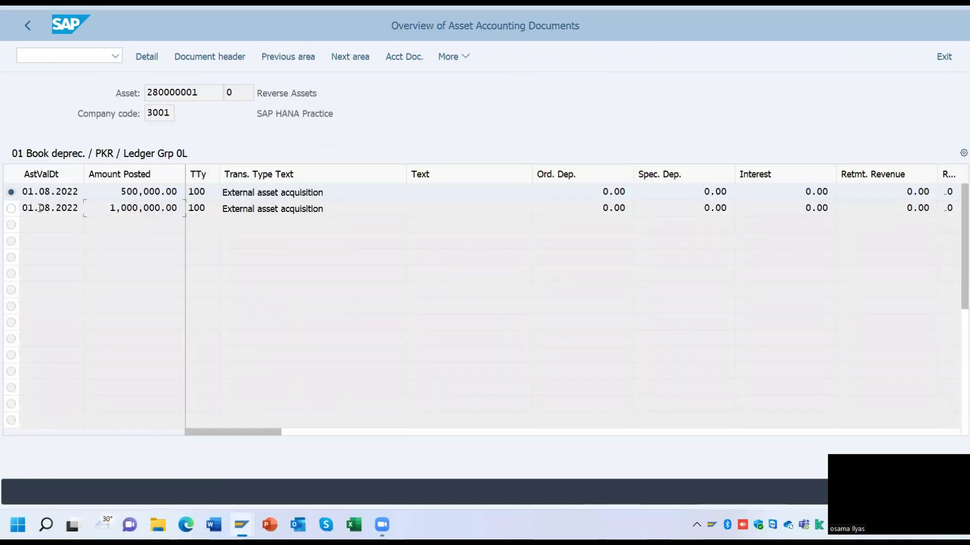
Select the 1,000,000.00 acquisition document and start its reversal, dated 31.08.2022.
left_click(11, 209)
left_click(12, 209)
left_click(11, 209)
mouse_move(27, 208)
left_mouse_down()
mouse_move(79, 209)
mouse_move(20, 208)
left_mouse_up()
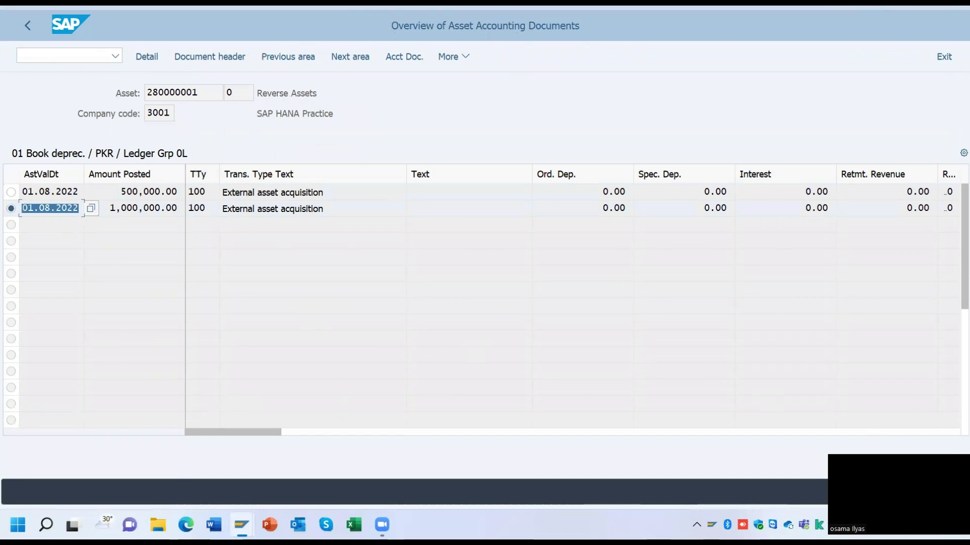
key("F2")
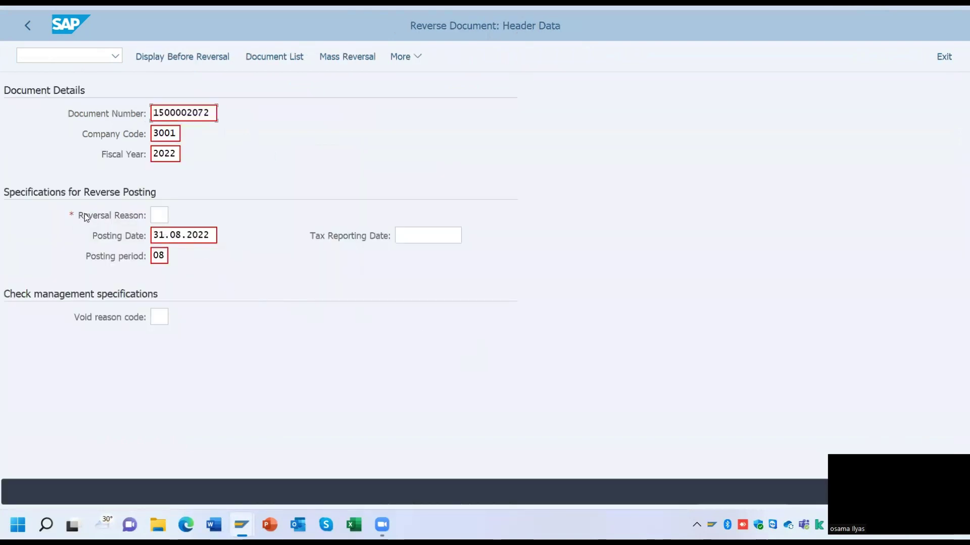
left_click(160, 215)
left_click(172, 220)
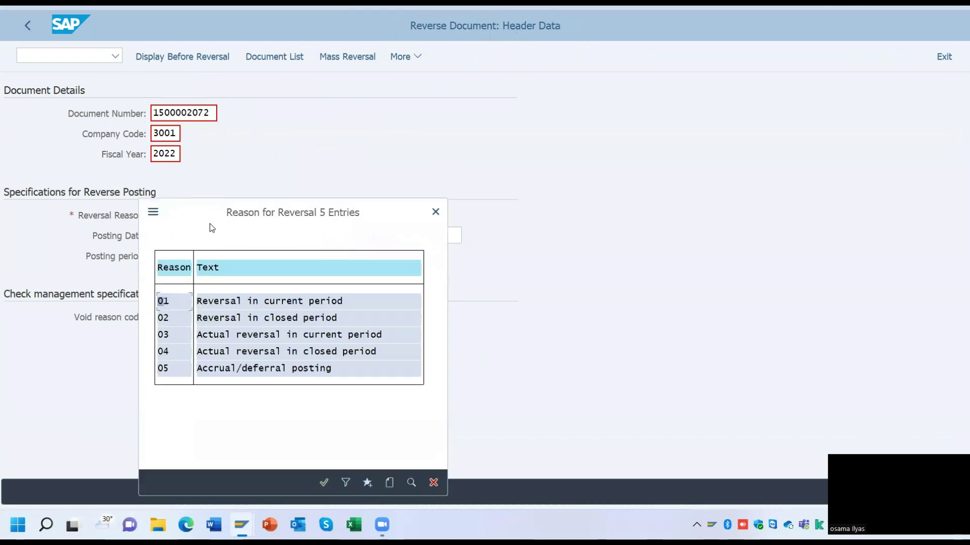
left_click_drag(213, 211, 227, 150)
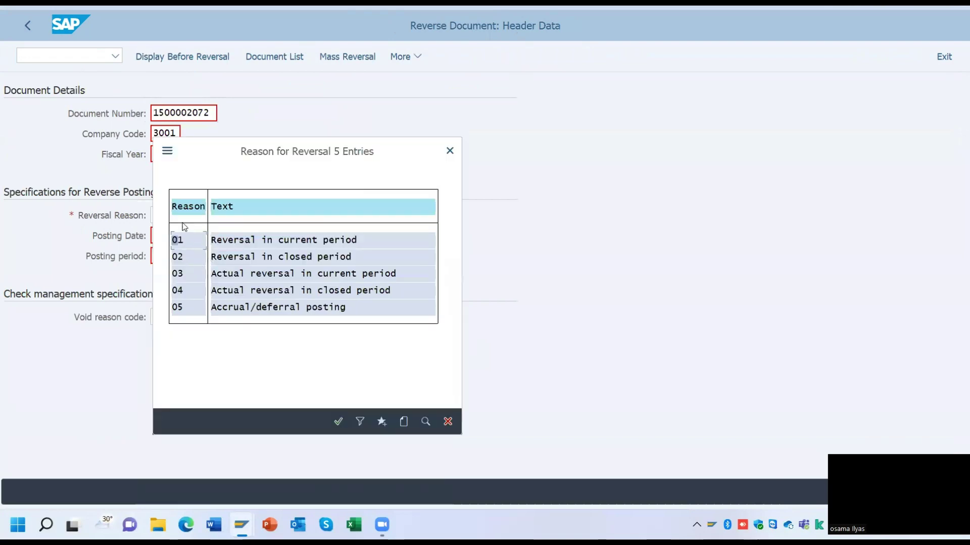
left_click(316, 258)
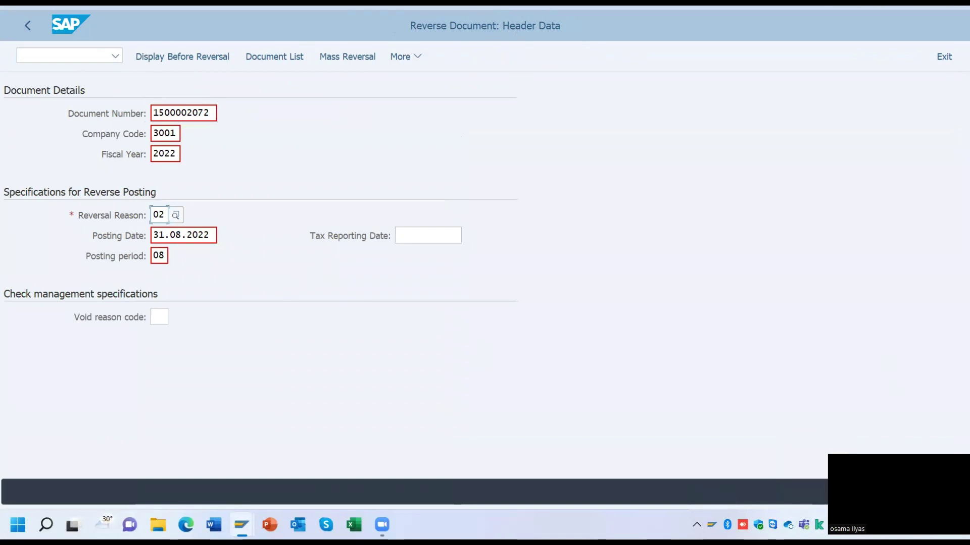
key("Return")
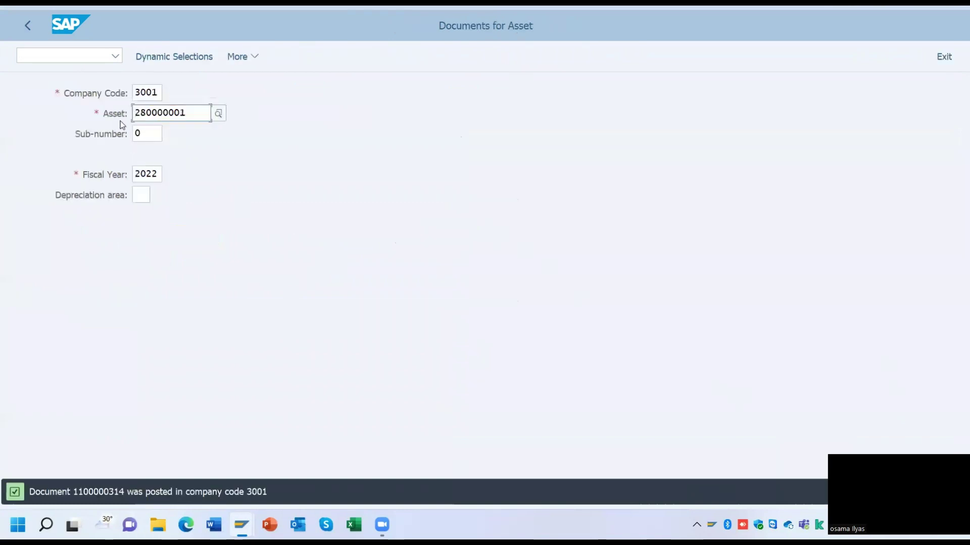
Go back to the main menu and reopen Asset Explorer with AW01N.
left_click(27, 30)
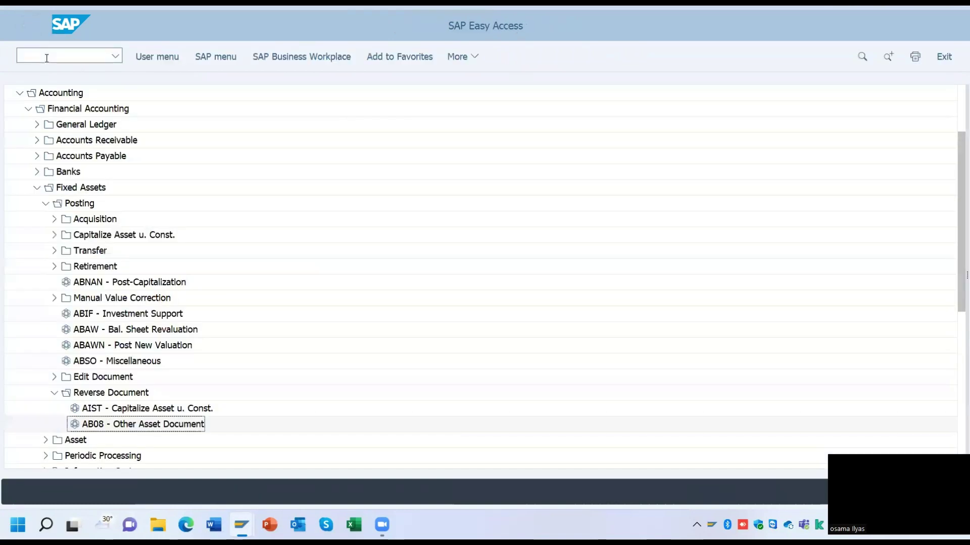
left_click(37, 57)
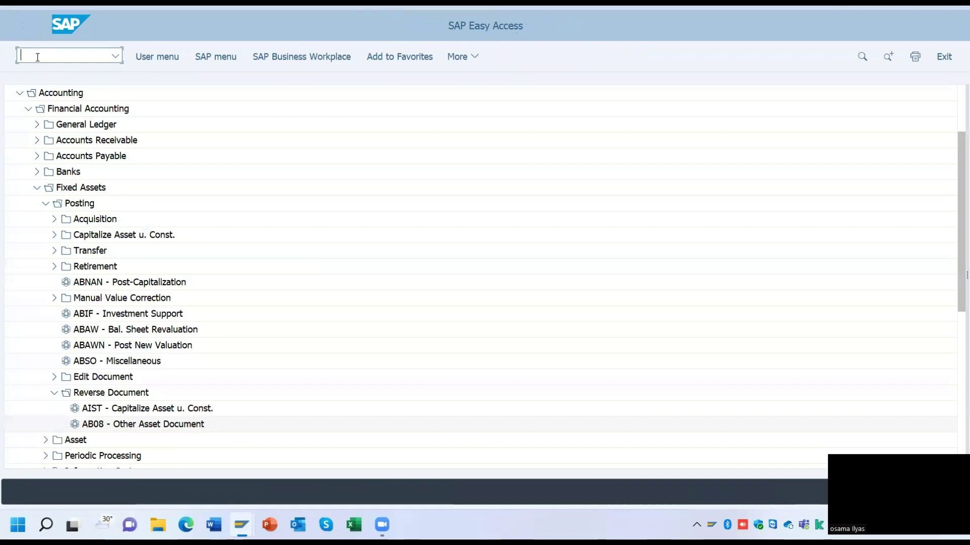
type("aw01n")
key("Return")
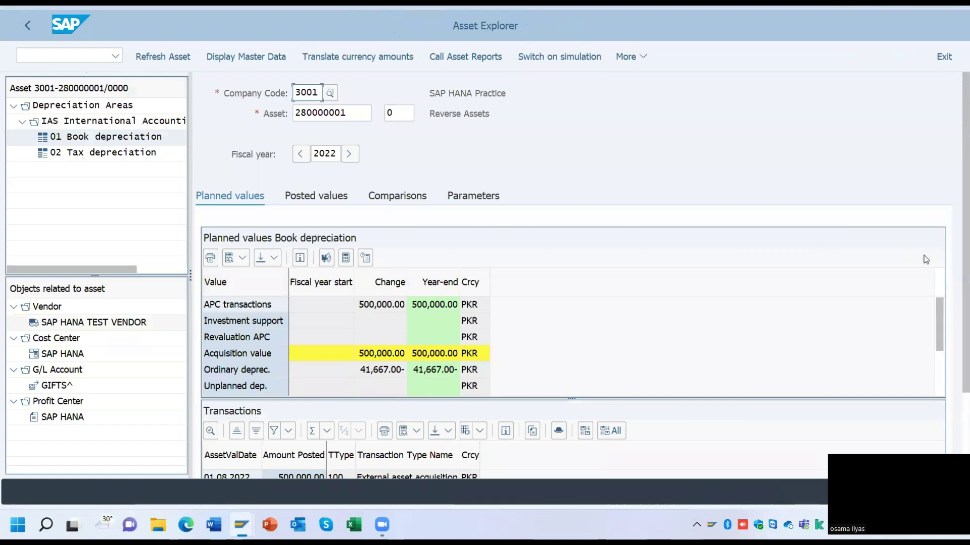
Check the Transactions list for the 1,000,000 acquisition and its 1,000,000.00- reversal line.
scroll(958, 360, "down", 2)
scroll(959, 360, "down", 3)
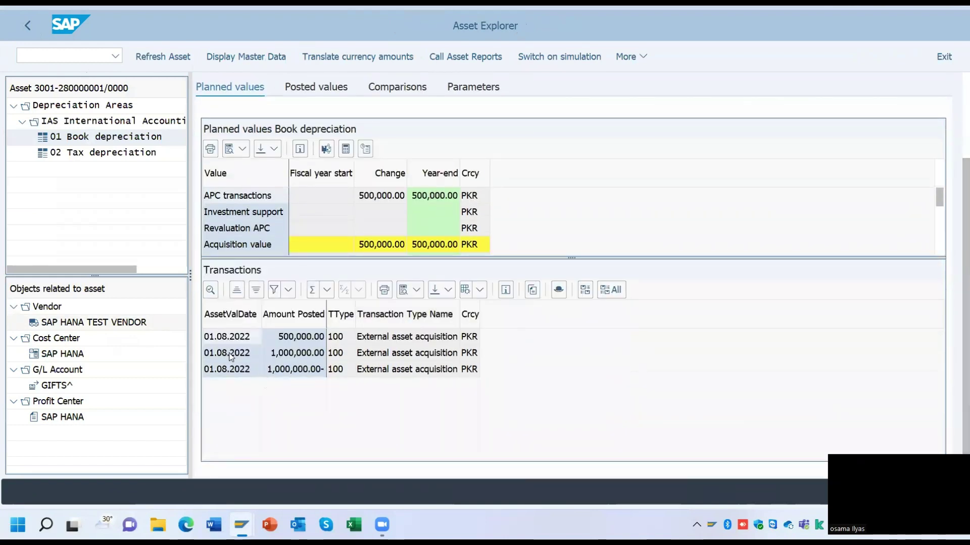
left_click(231, 356)
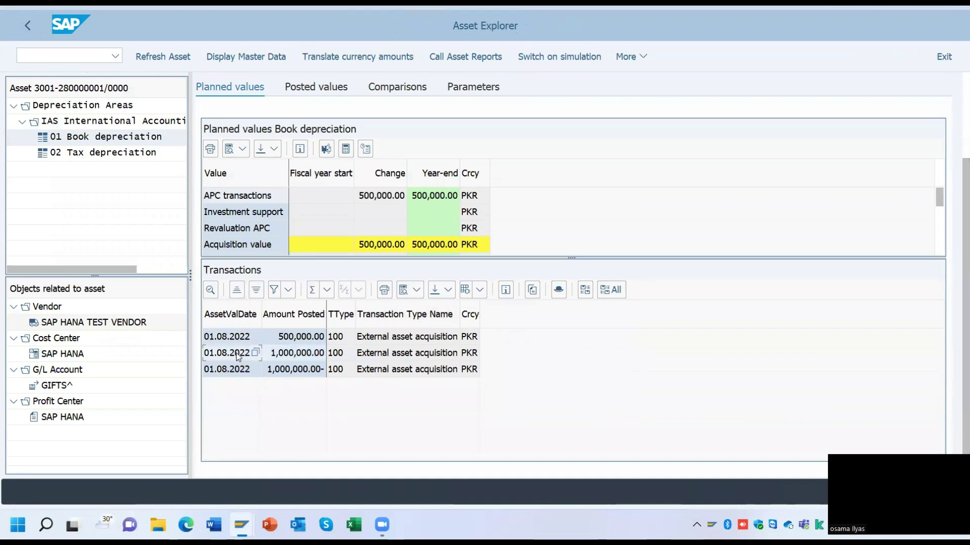
left_click(309, 373)
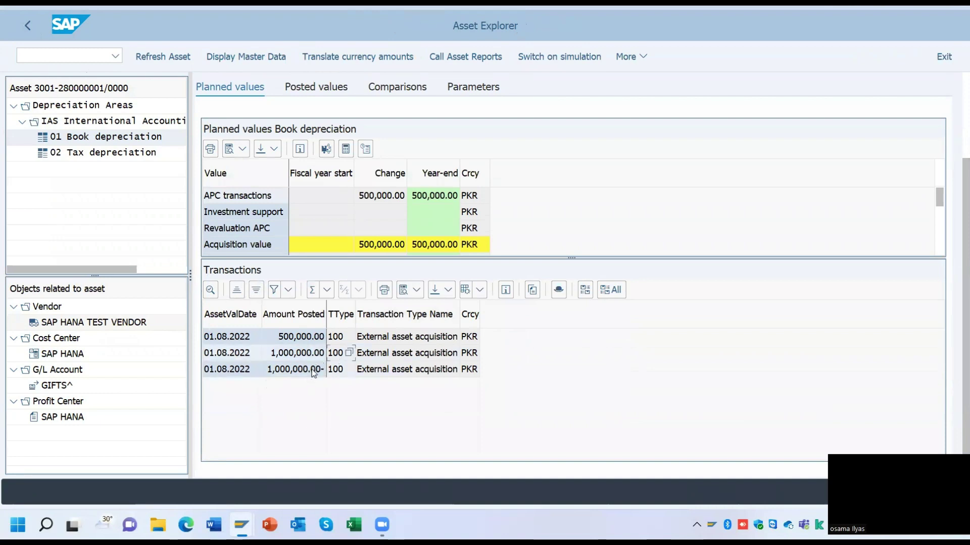